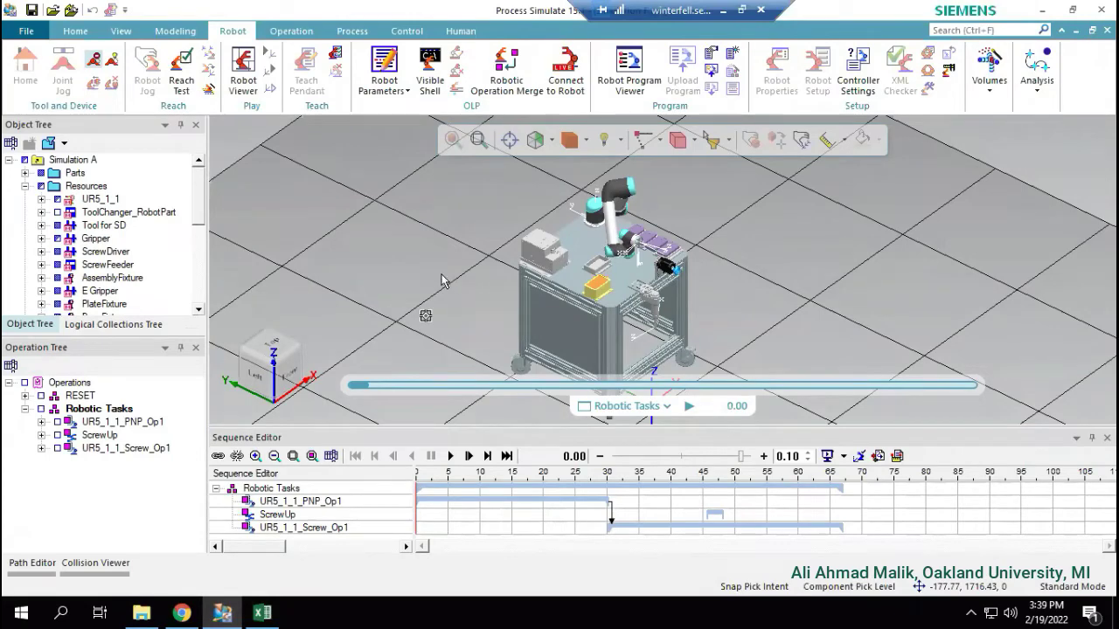
- Open the File menu to show the Import / Export formats
left_click(33, 33)
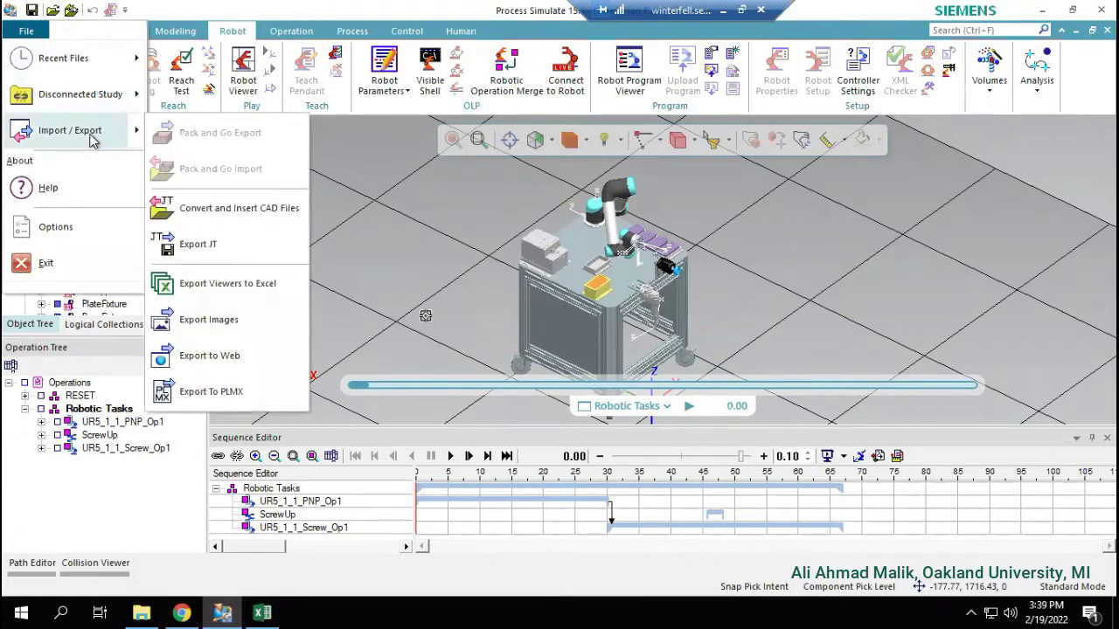
mouse_move(70, 130)
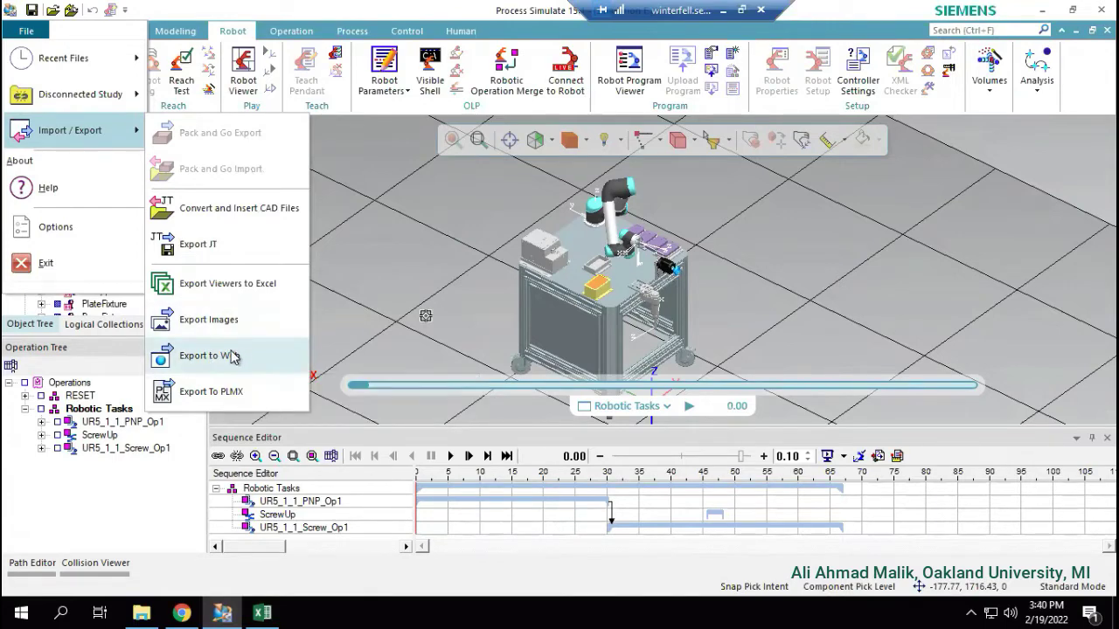
- Start Export to Web with High level of detail and the simulation included
left_click(233, 358)
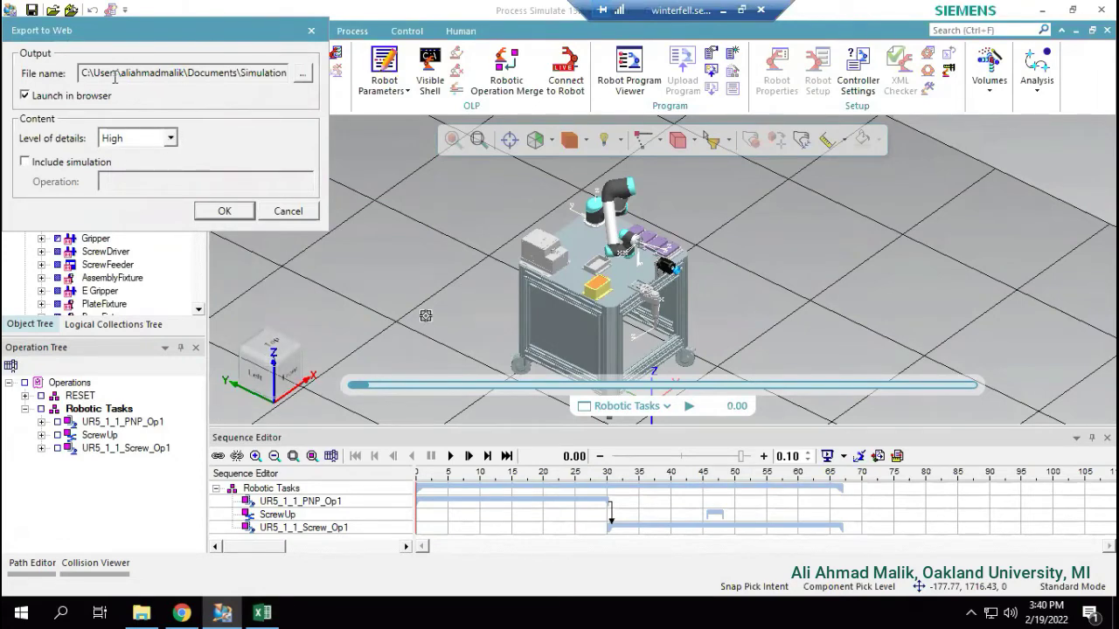
left_click(172, 142)
left_click(123, 155)
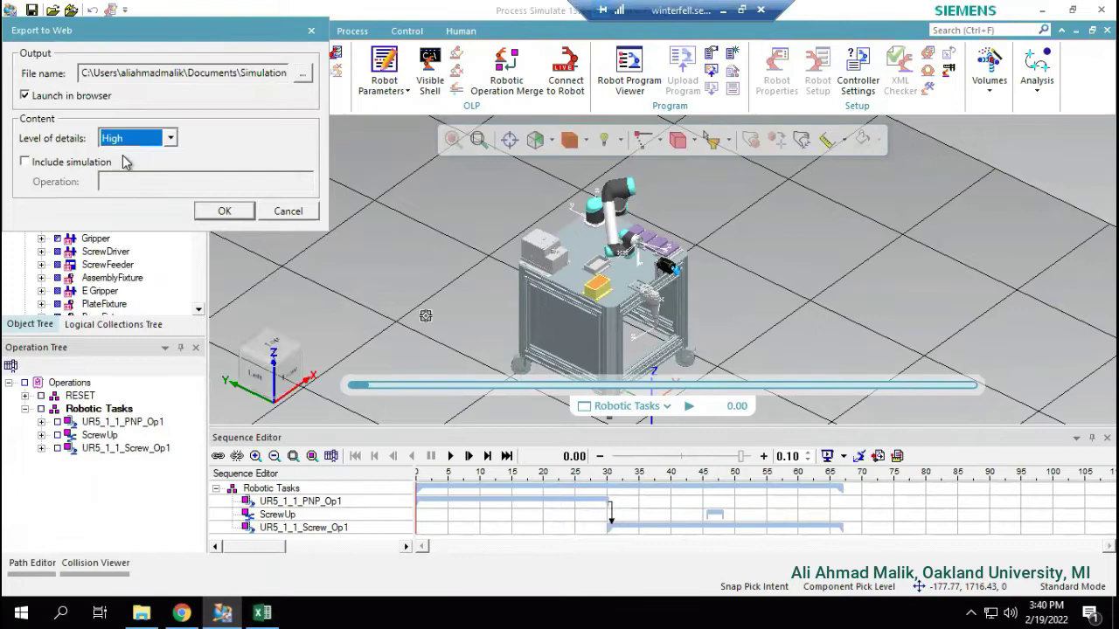
left_click(40, 165)
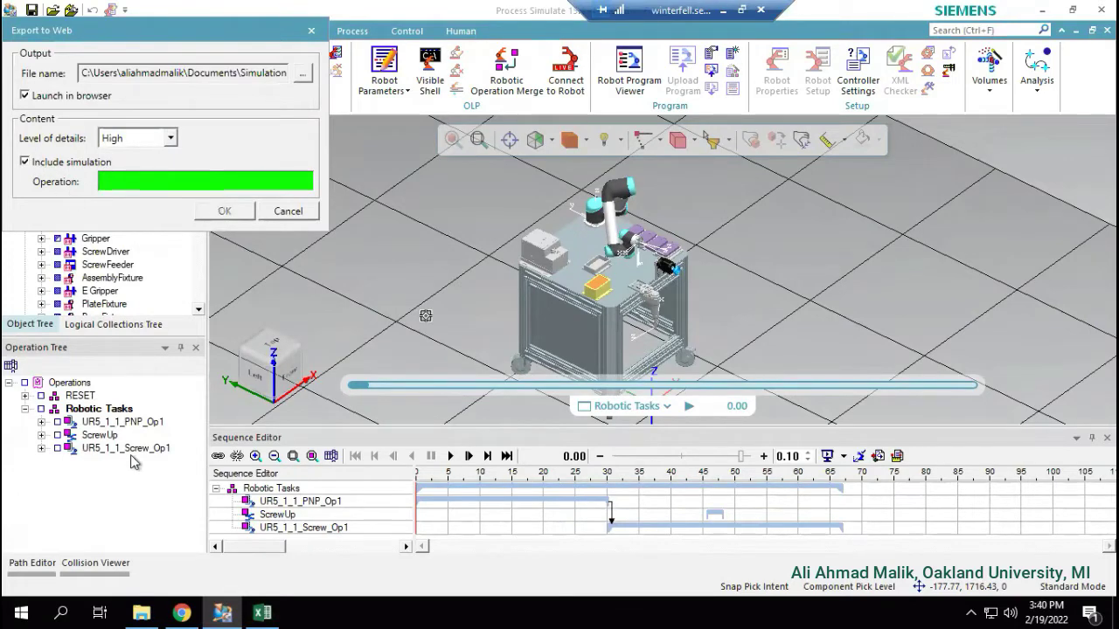
- Pick the Robotic Tasks group as the operation to export
left_click(105, 428)
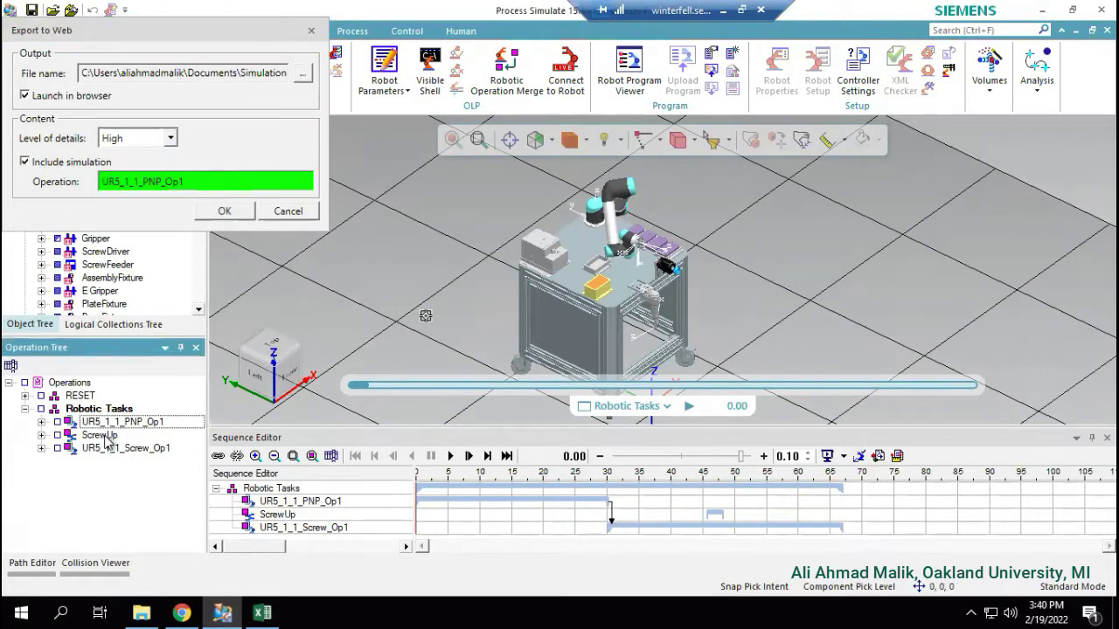
left_click(101, 435)
left_click(111, 449)
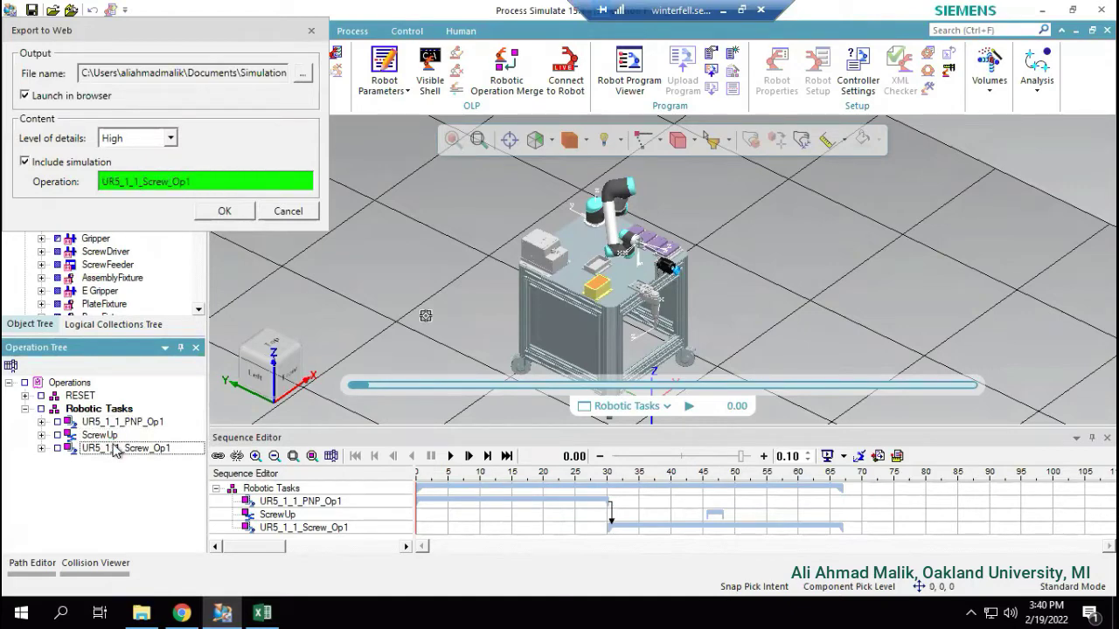
left_click(99, 409)
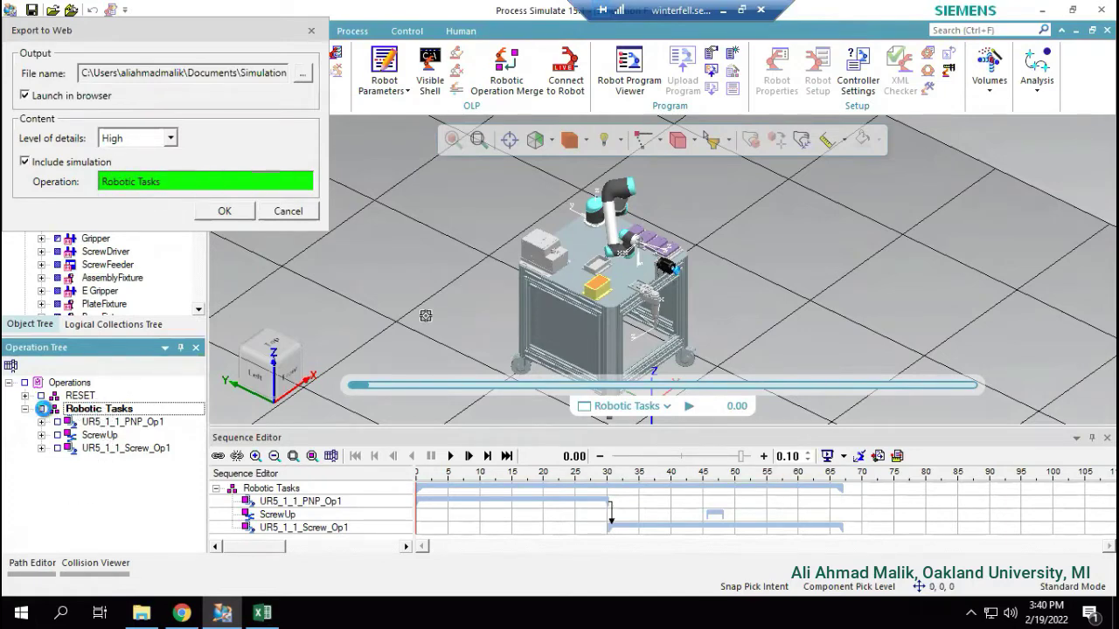
- Toggle the Robotic Tasks path display and check the Simulation A_WebView.html file name
left_click(41, 410)
left_click(41, 410)
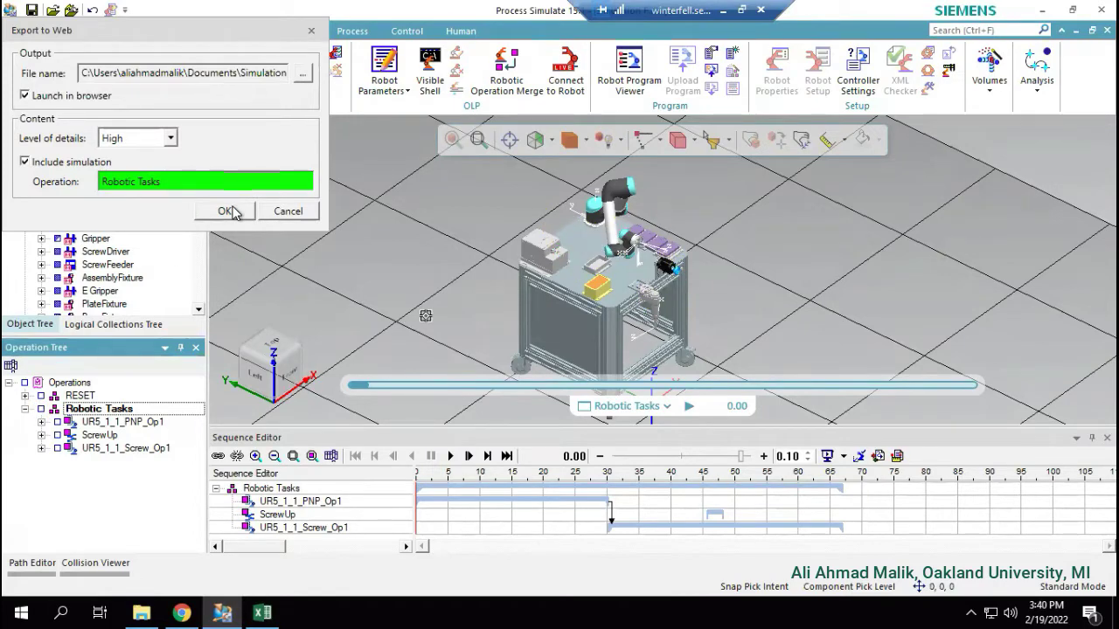
left_click_drag(273, 73, 263, 79)
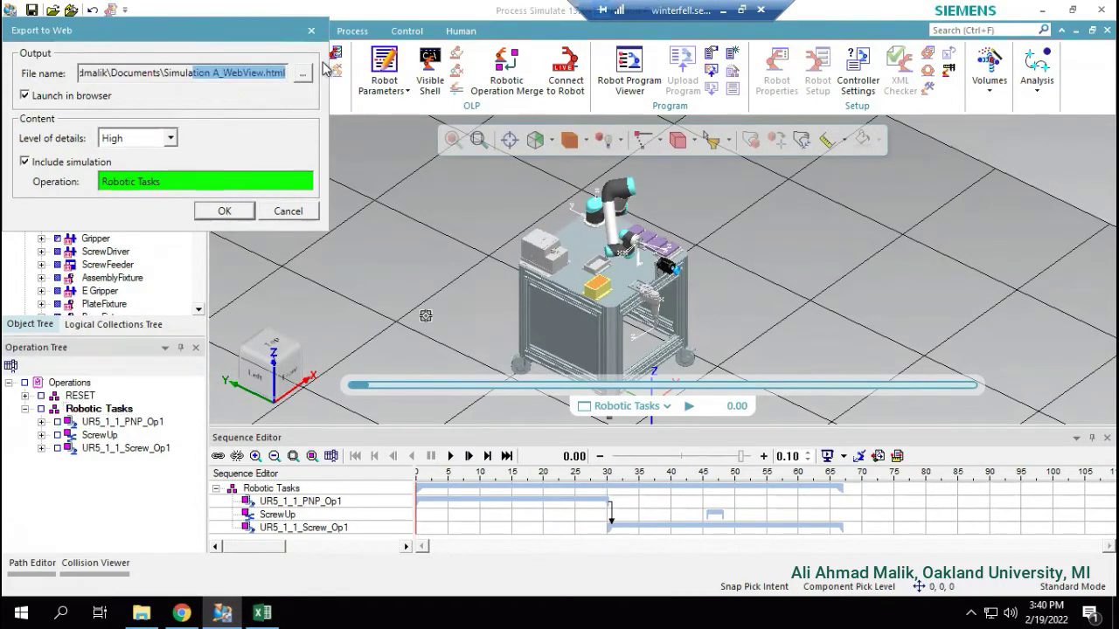
left_click(263, 75)
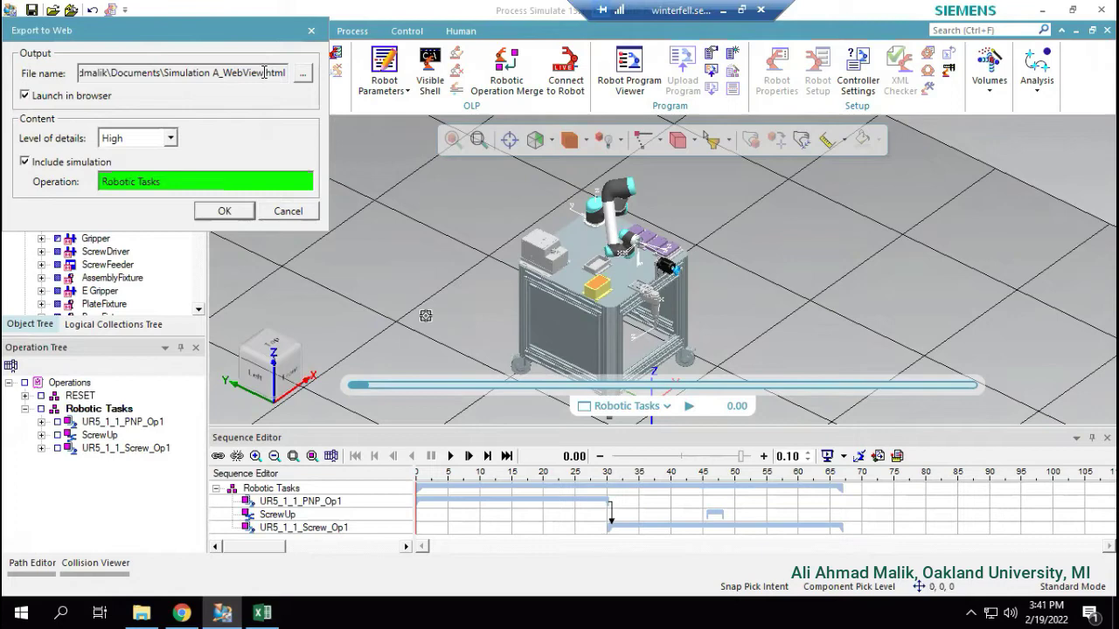
- Overwrite Simulation A_WebView.html, play and pause it in Chrome, then return to Process Simulate
left_click(225, 212)
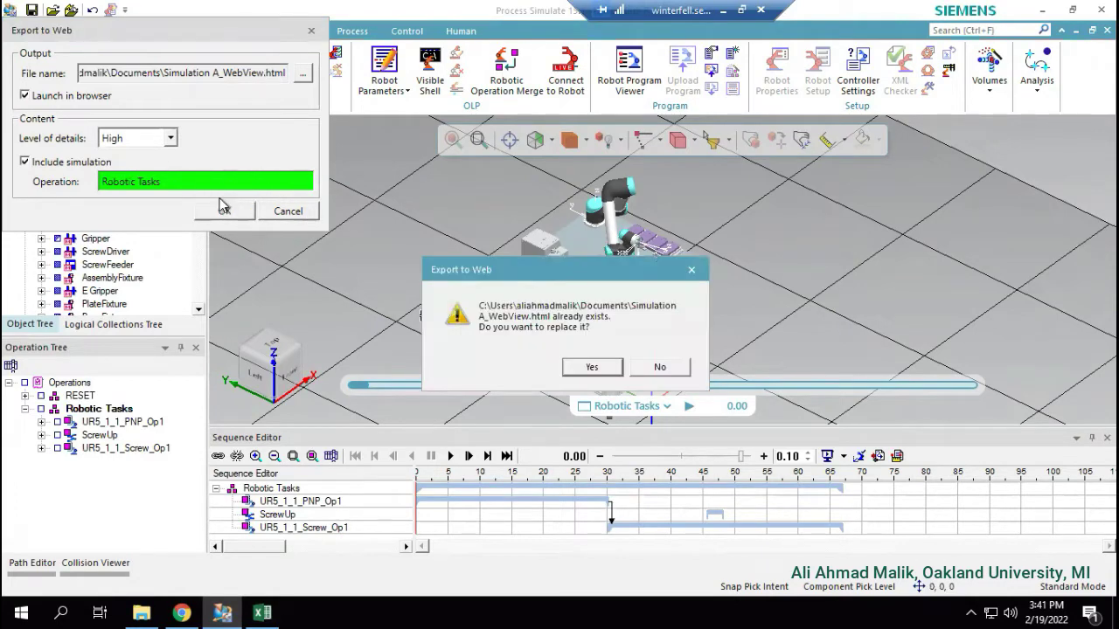
left_click(586, 369)
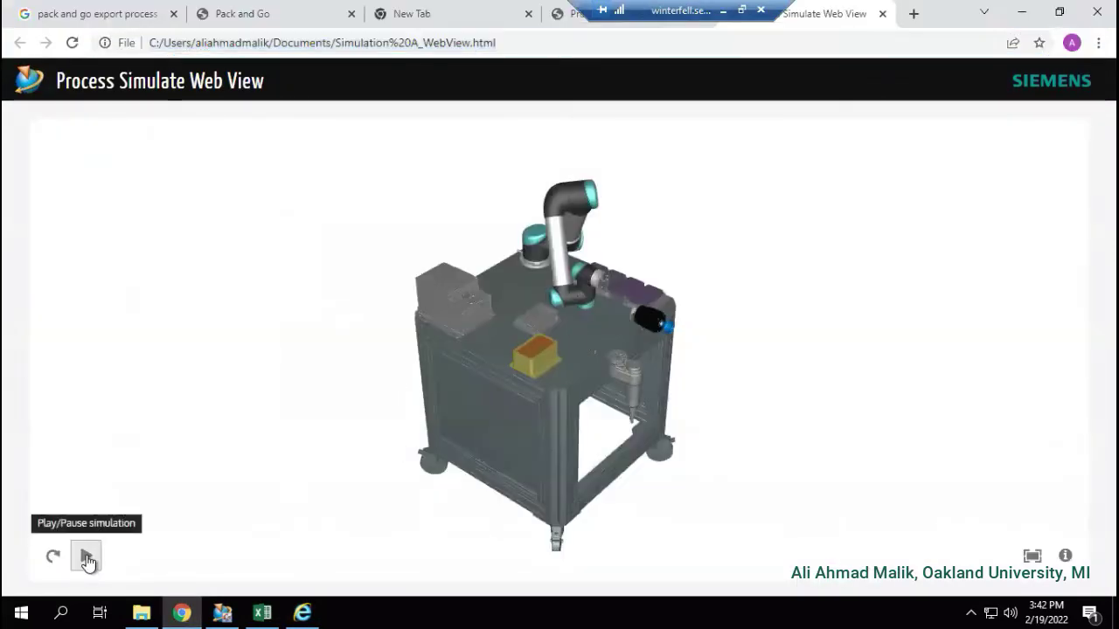
left_click(87, 557)
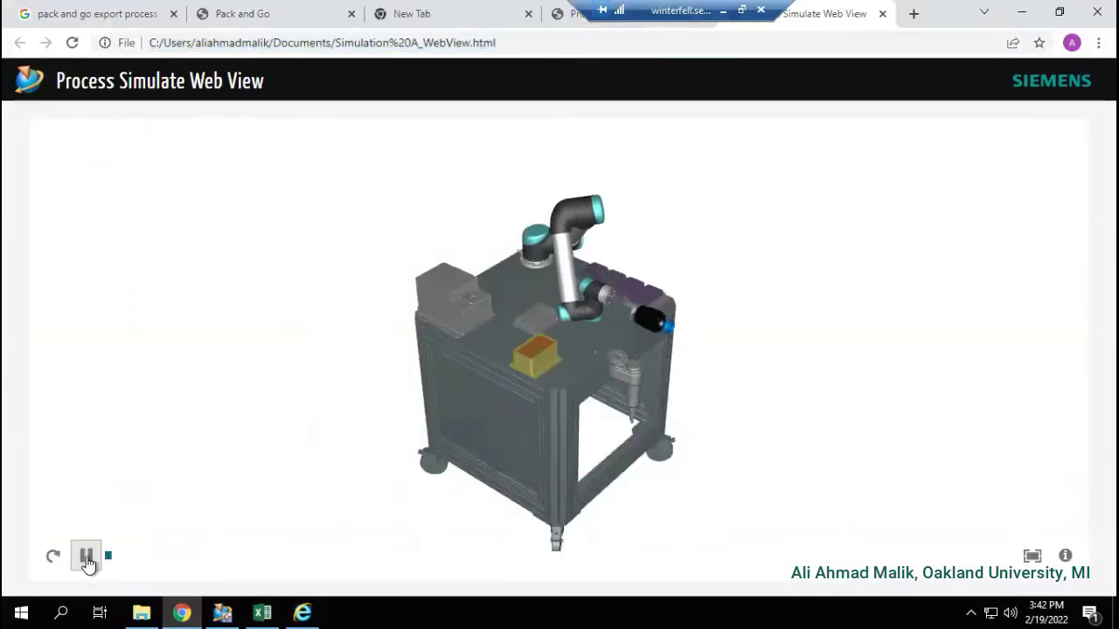
left_click(86, 558)
left_click(182, 606)
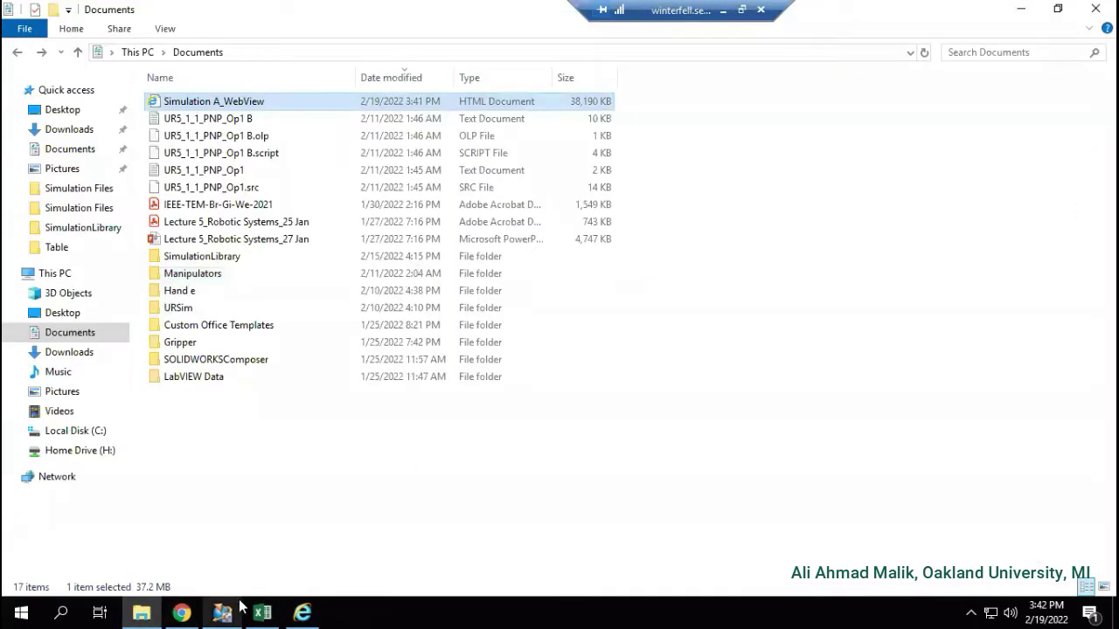
left_click(232, 603)
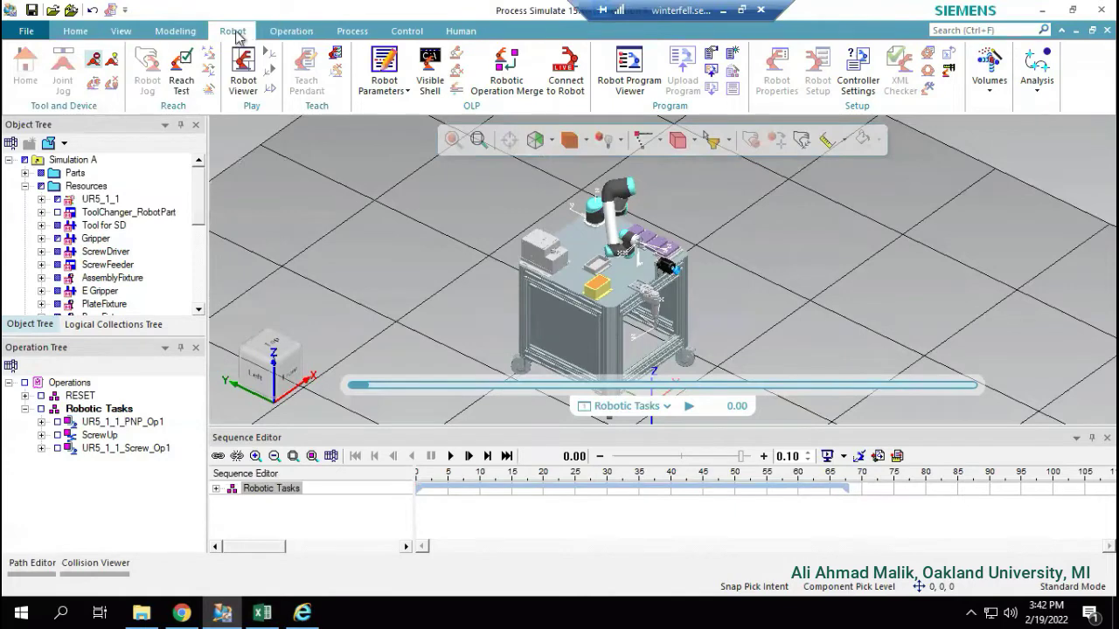
- Turn on the Cycle Time Report and play Robotic Tasks through to 67.87 s
left_click(1036, 81)
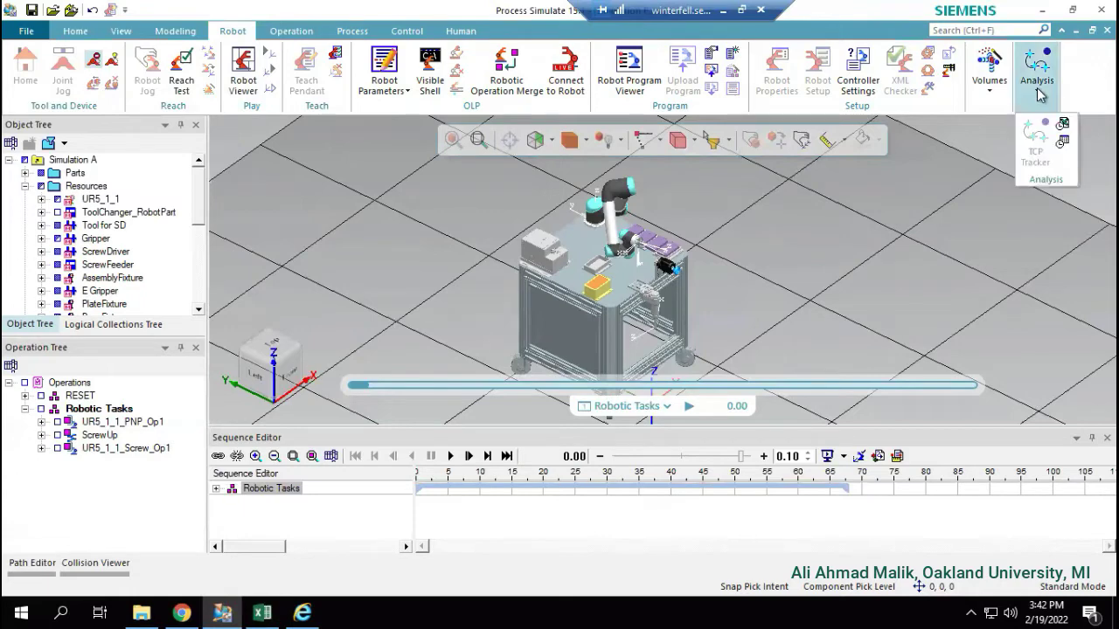
left_click(1061, 138)
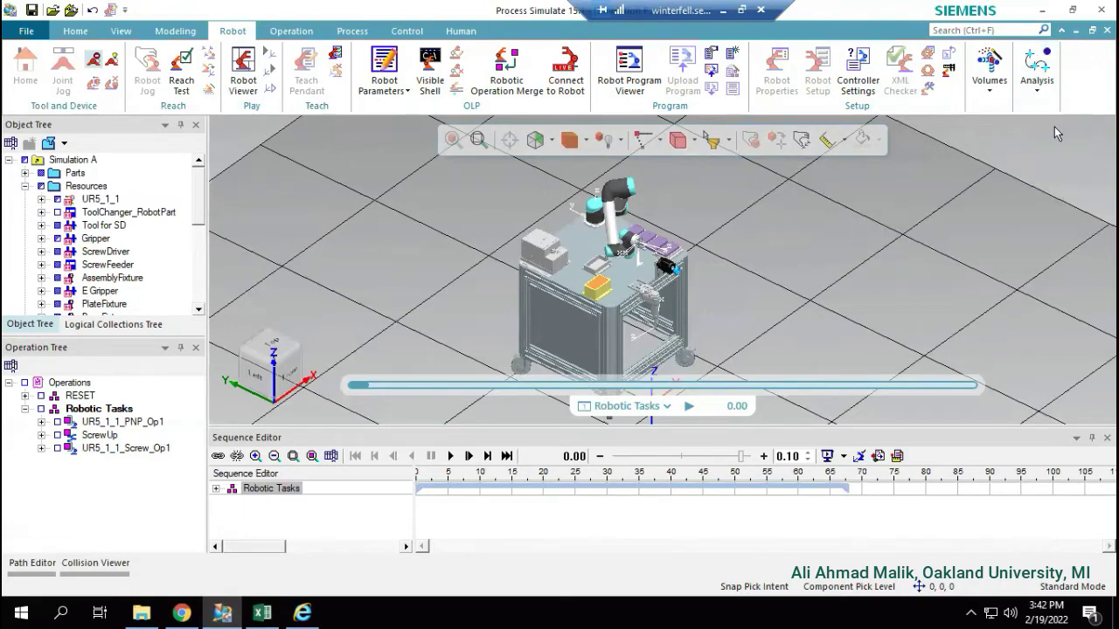
left_click(216, 488)
left_click(450, 456)
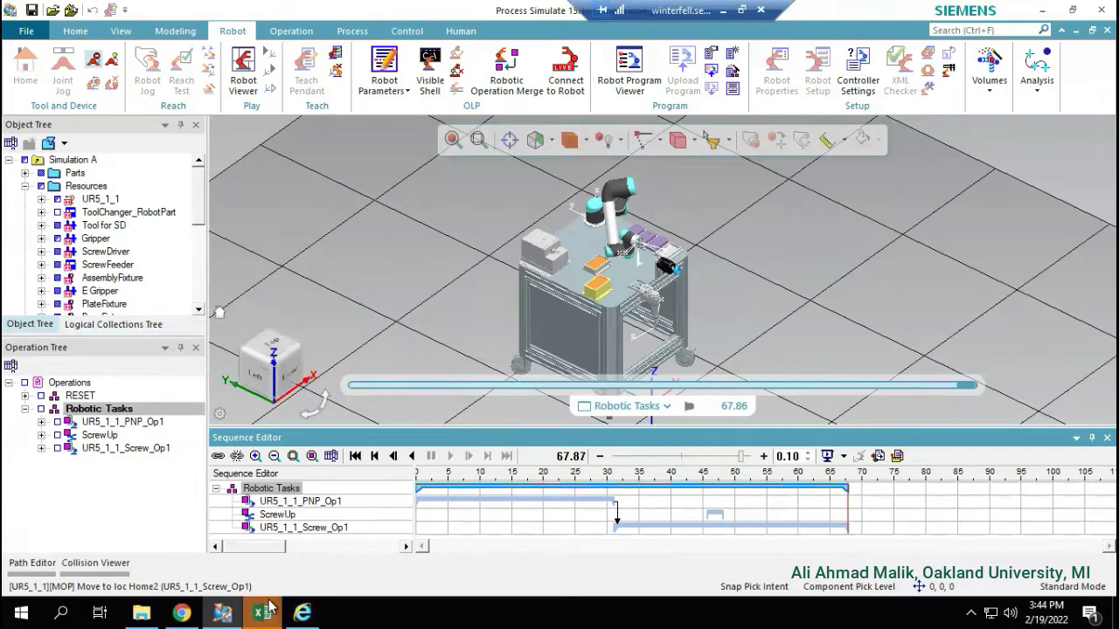
- Maximize the Excel cycle time report and scroll through the UR5_1_1 sheet
mouse_move(262, 613)
left_click(350, 529)
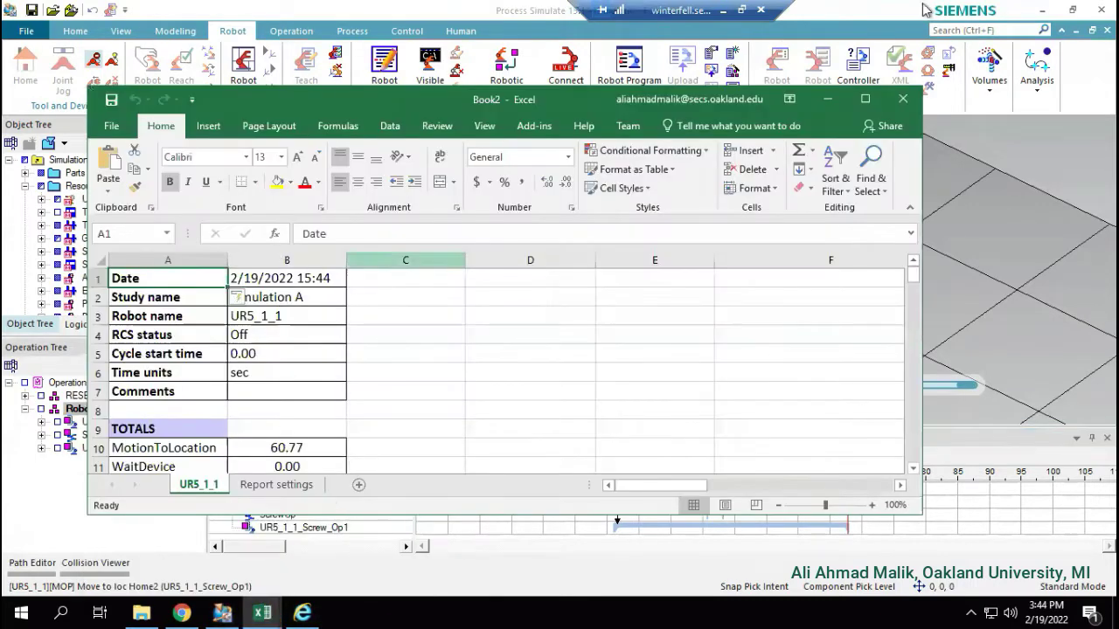
left_click(865, 99)
scroll(239, 384, "down", 1)
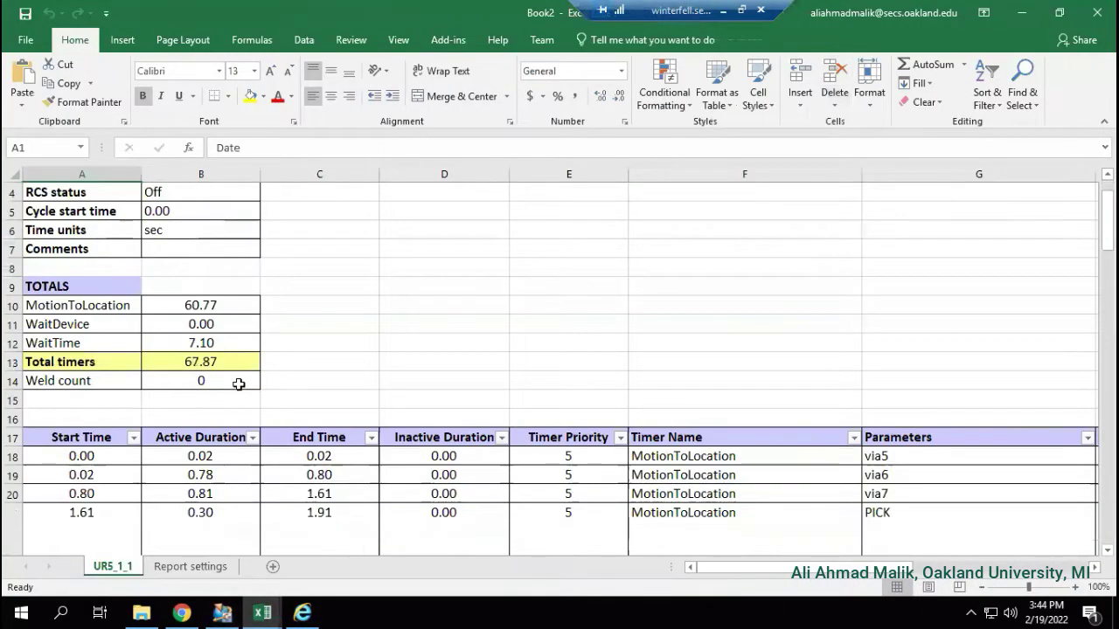
scroll(194, 354, "up", 1)
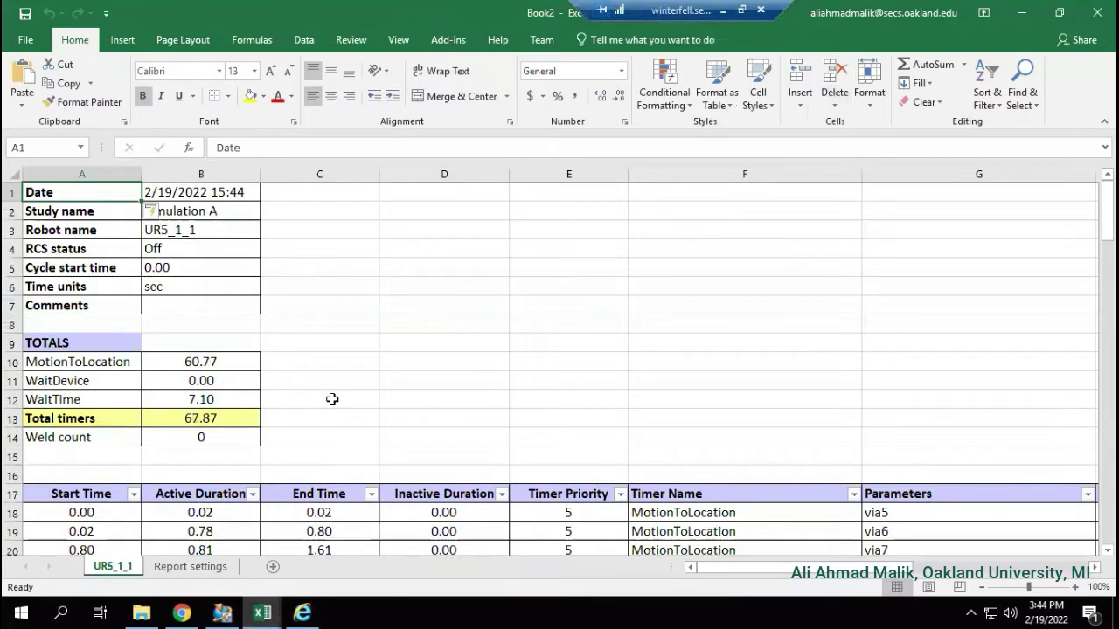
scroll(332, 399, "down", 1)
scroll(332, 399, "down", 1)
scroll(333, 404, "down", 1)
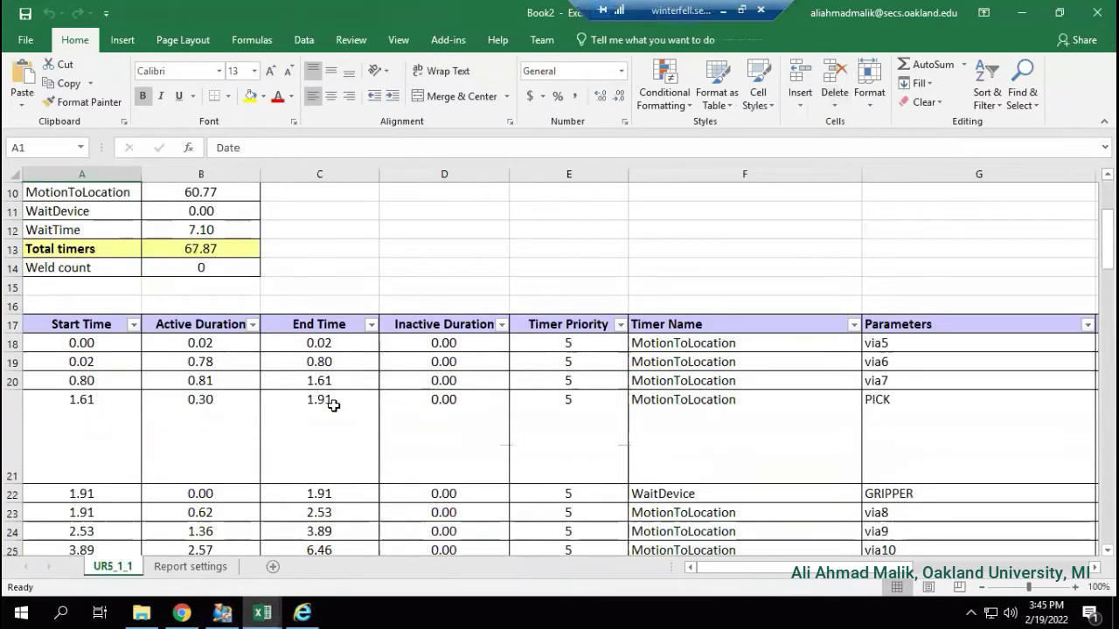
scroll(302, 400, "up", 1)
scroll(303, 402, "down", 1)
scroll(302, 402, "down", 1)
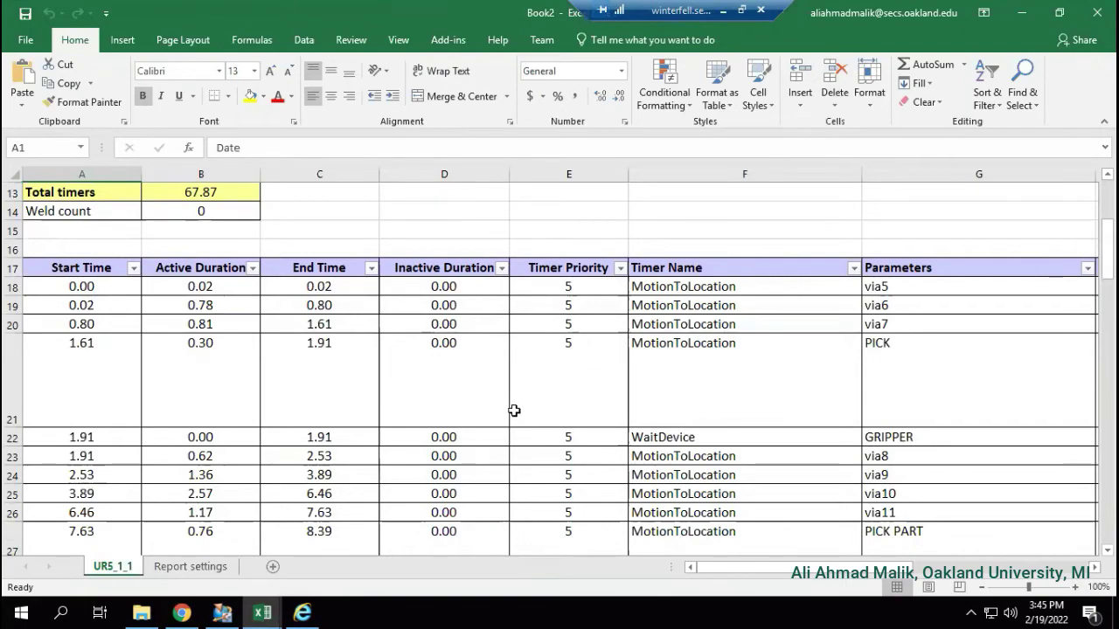
scroll(514, 411, "down", 5)
scroll(510, 423, "down", 5)
scroll(510, 422, "down", 4)
scroll(509, 427, "down", 8)
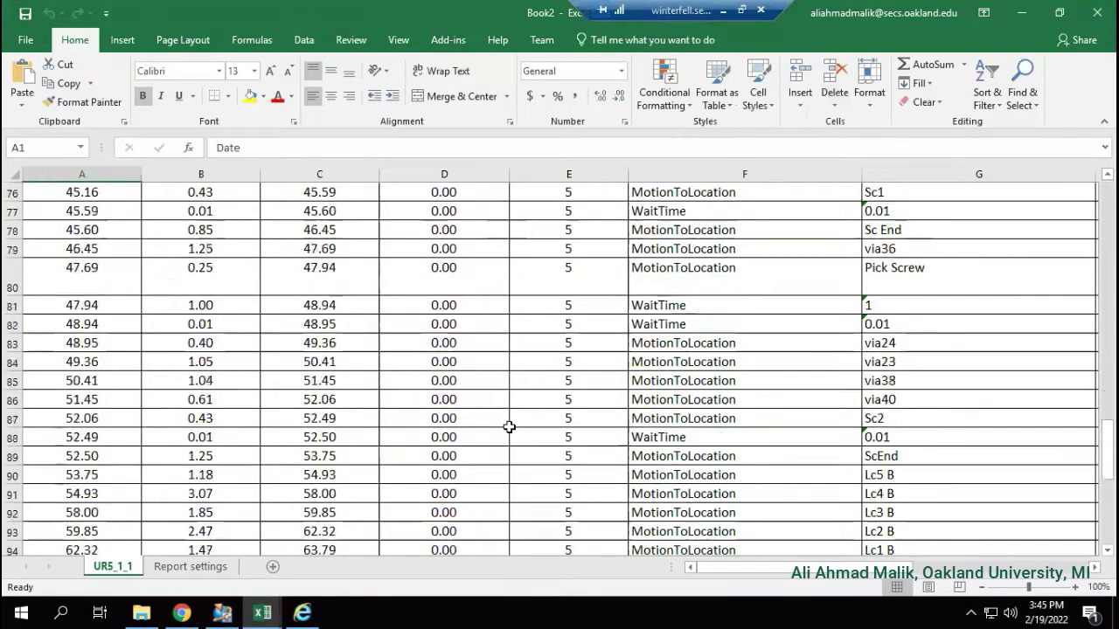
scroll(509, 428, "down", 9)
scroll(512, 428, "up", 2)
scroll(469, 399, "up", 1)
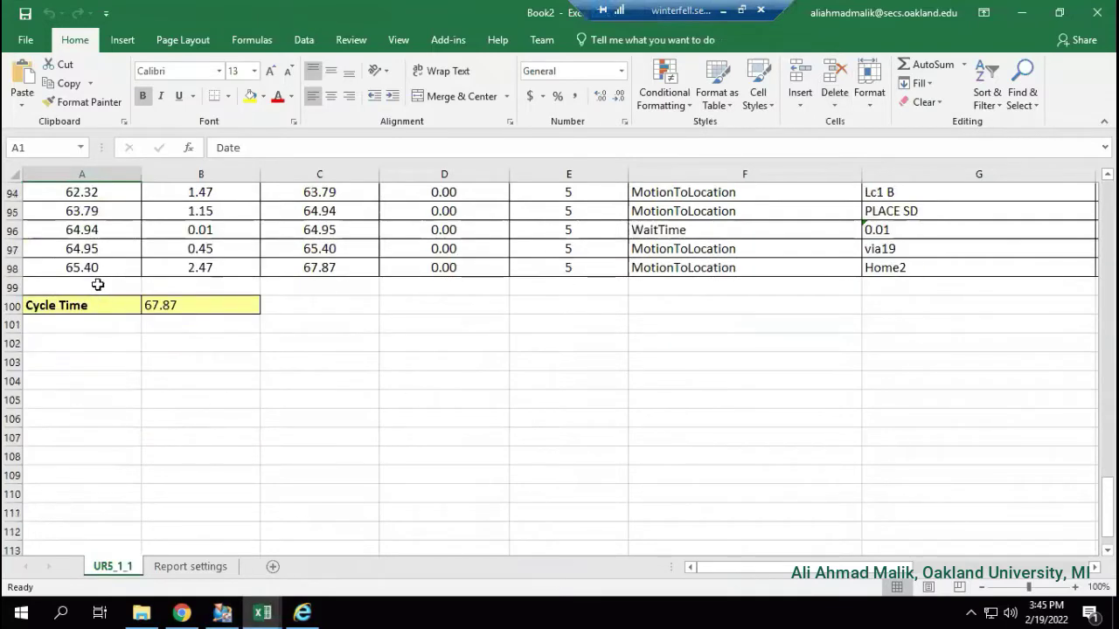
- Highlight the 67.87 s Cycle Time row, then switch back to Process Simulate
mouse_move(88, 305)
left_mouse_down()
mouse_move(327, 300)
mouse_move(288, 300)
left_mouse_up()
scroll(153, 357, "up", 20)
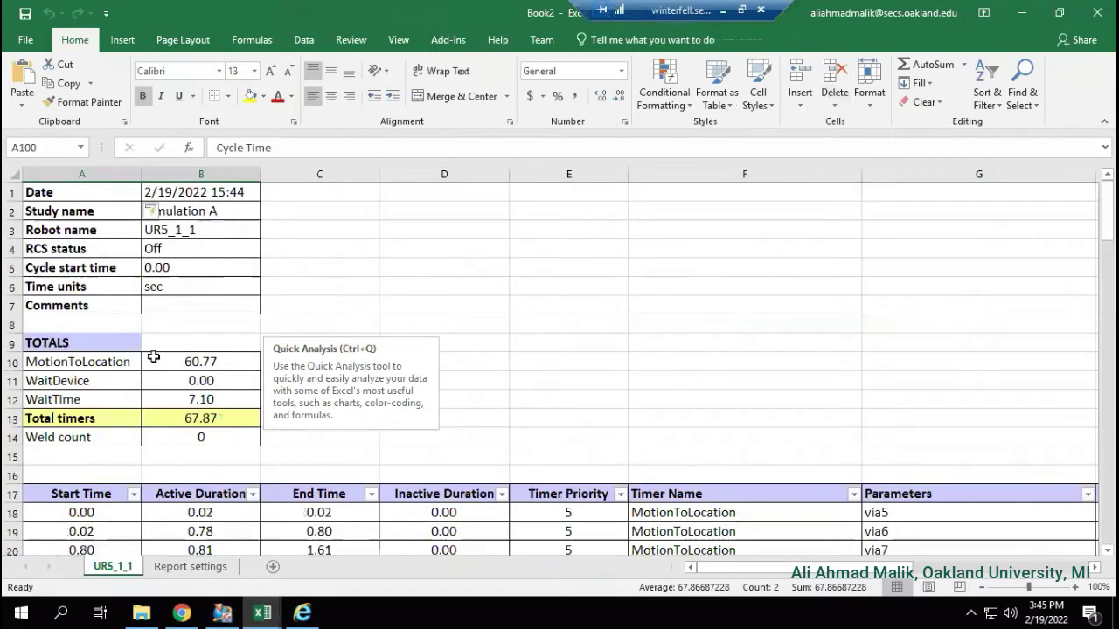
scroll(190, 362, "down", 1)
left_click(212, 289)
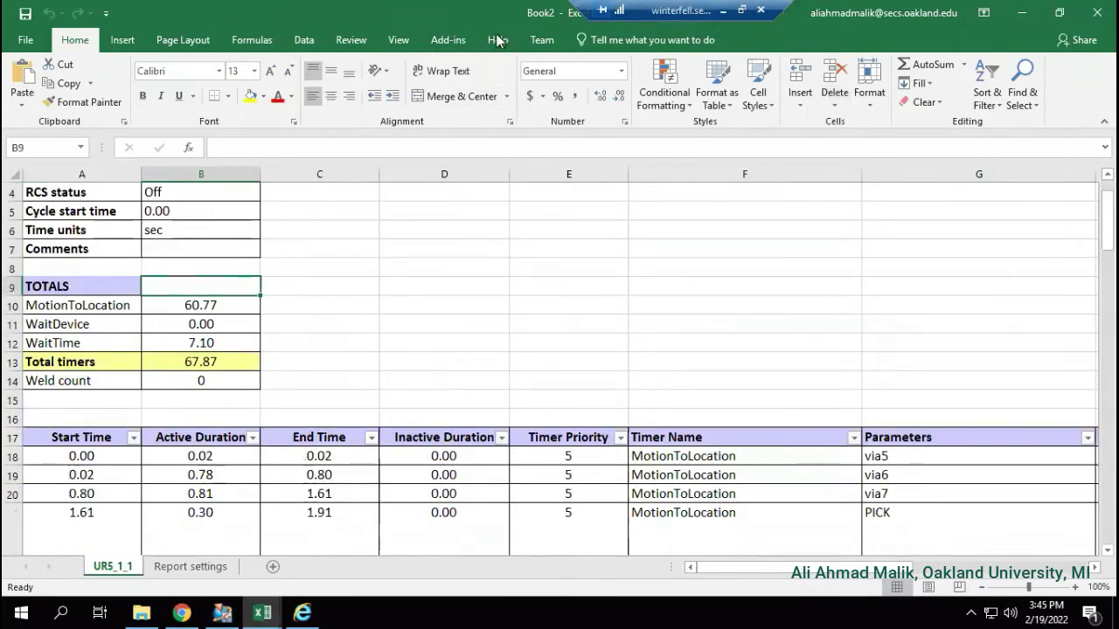
left_click(229, 602)
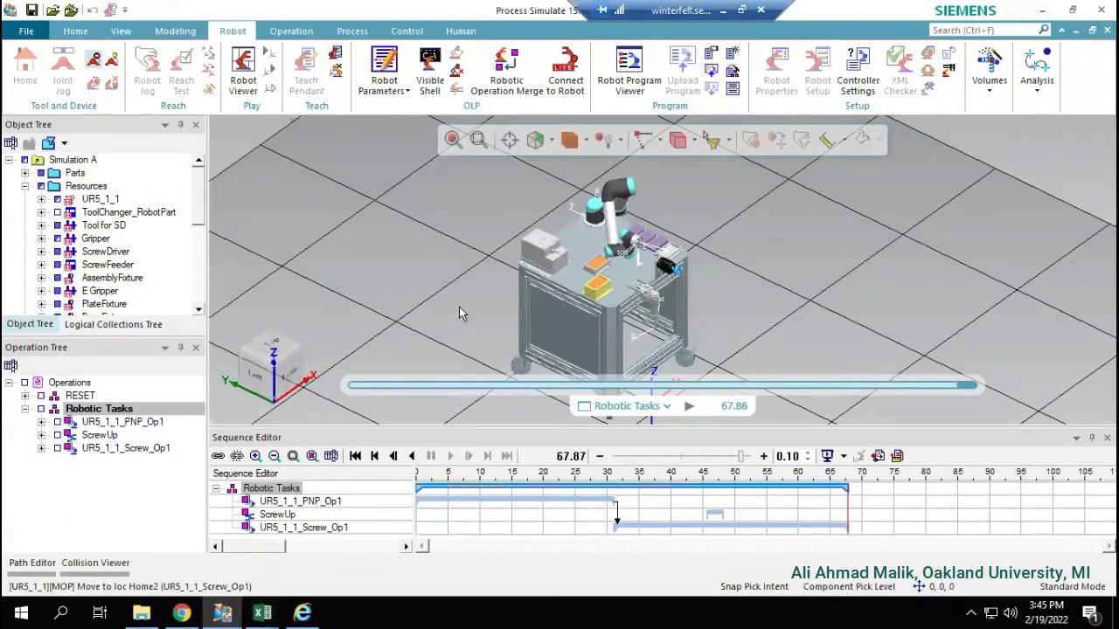